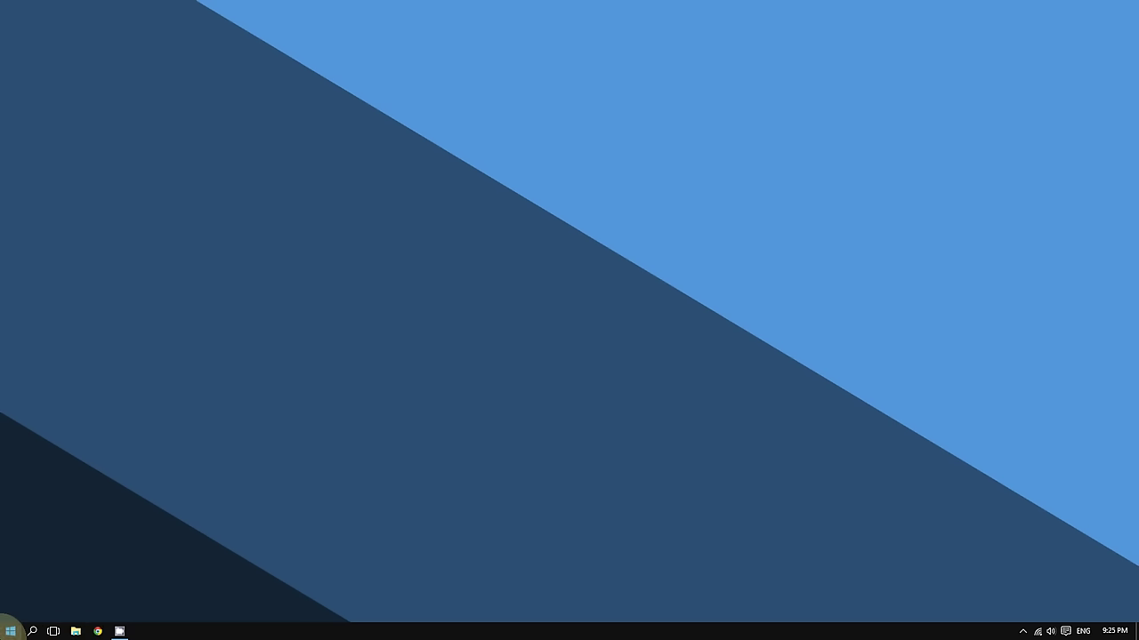
# Step: Search the Start menu for the restore point feature, ending with the query 'restor'
pyautogui.click(32, 614)
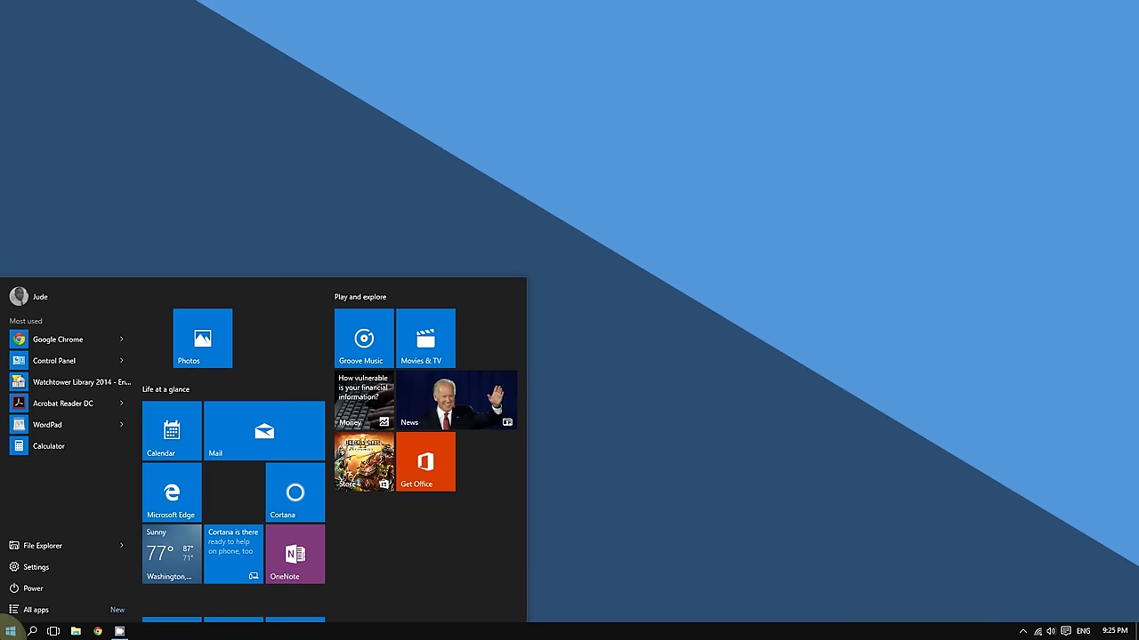
pyautogui.write('system')
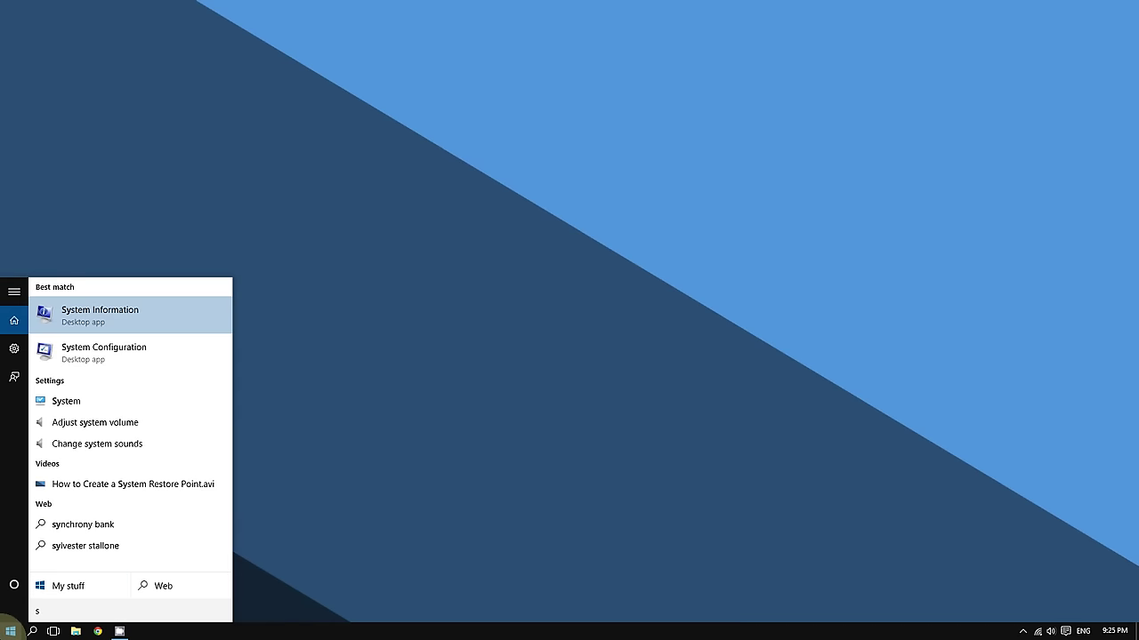
pyautogui.press('BackSpace')
pyautogui.press('BackSpace')
pyautogui.press('BackSpace')
pyautogui.press('BackSpace')
pyautogui.press('BackSpace')
pyautogui.press('BackSpace')
pyautogui.write('rest')
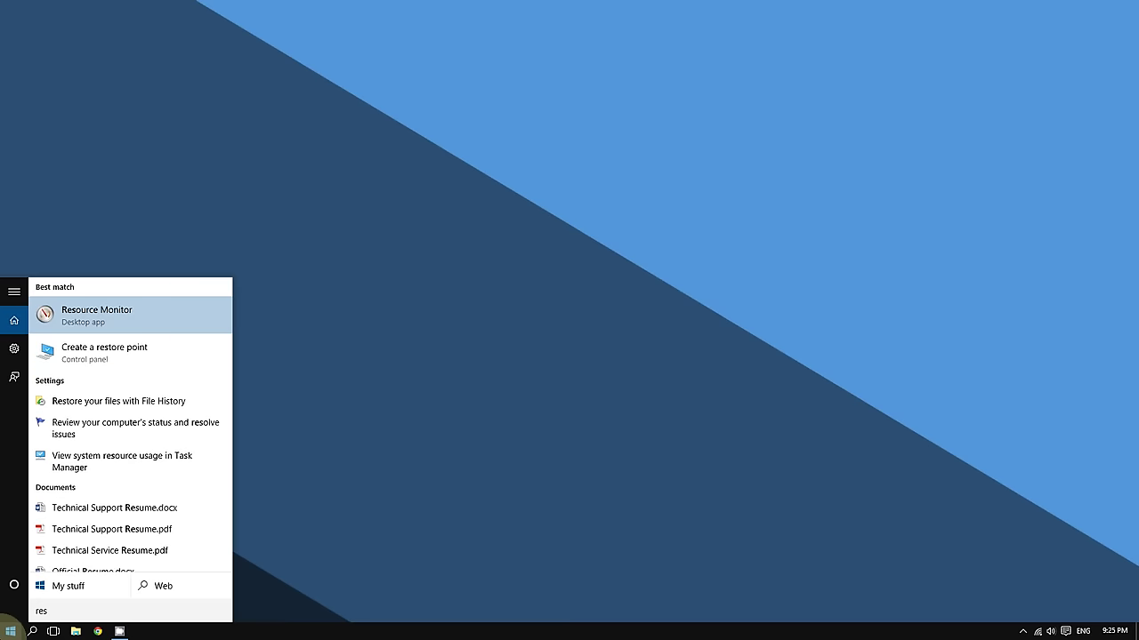
pyautogui.write('ore point')
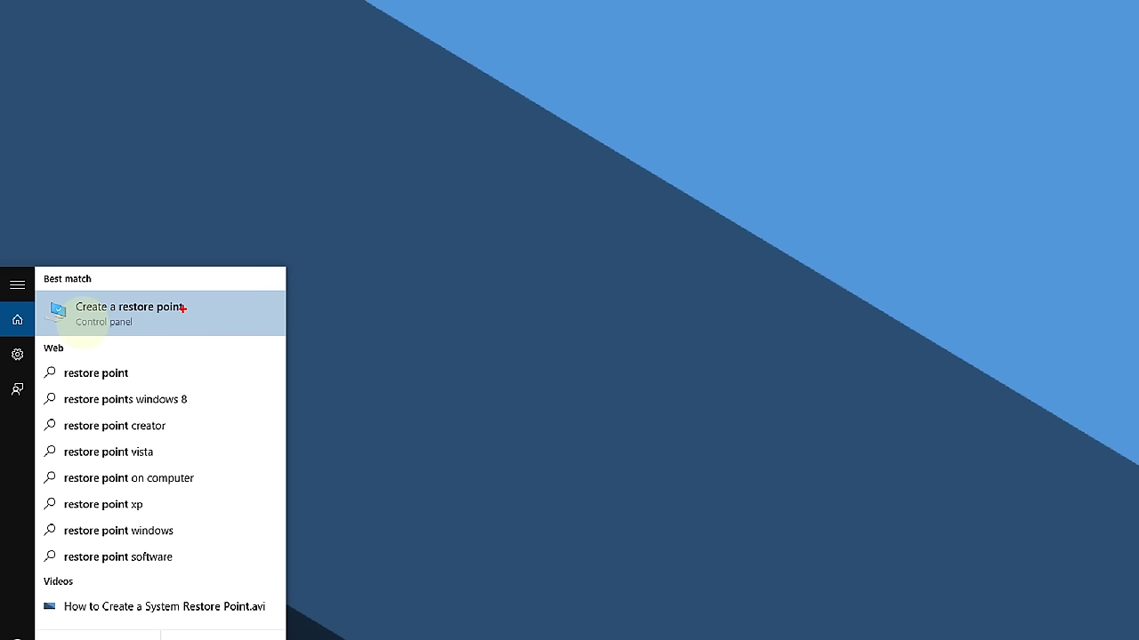
pyautogui.click(102, 314)
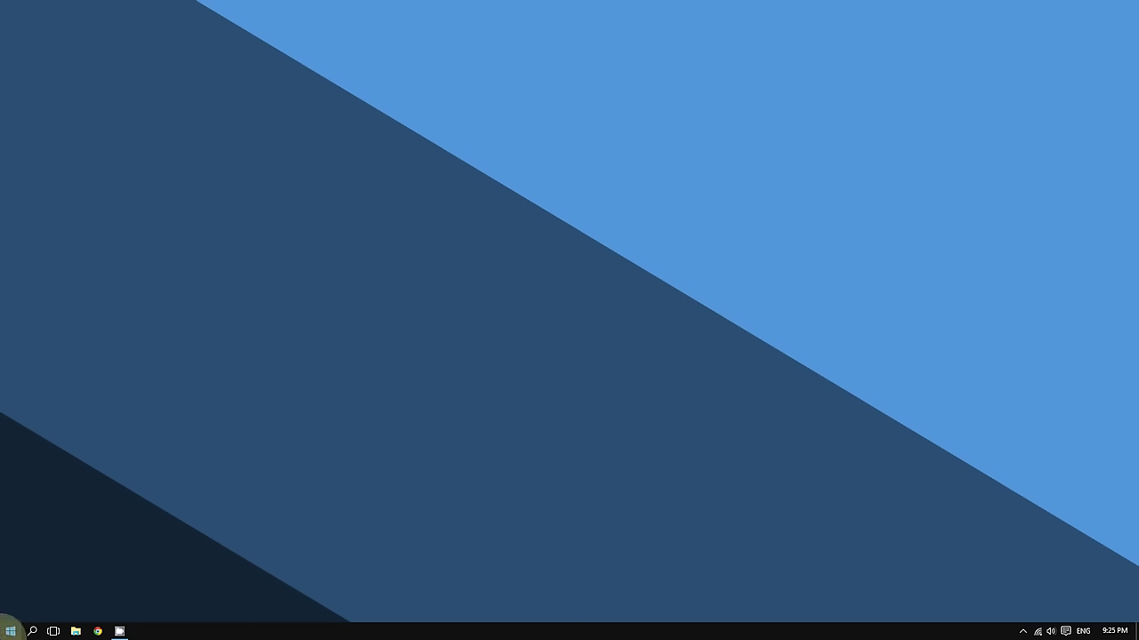
pyautogui.click(9, 628)
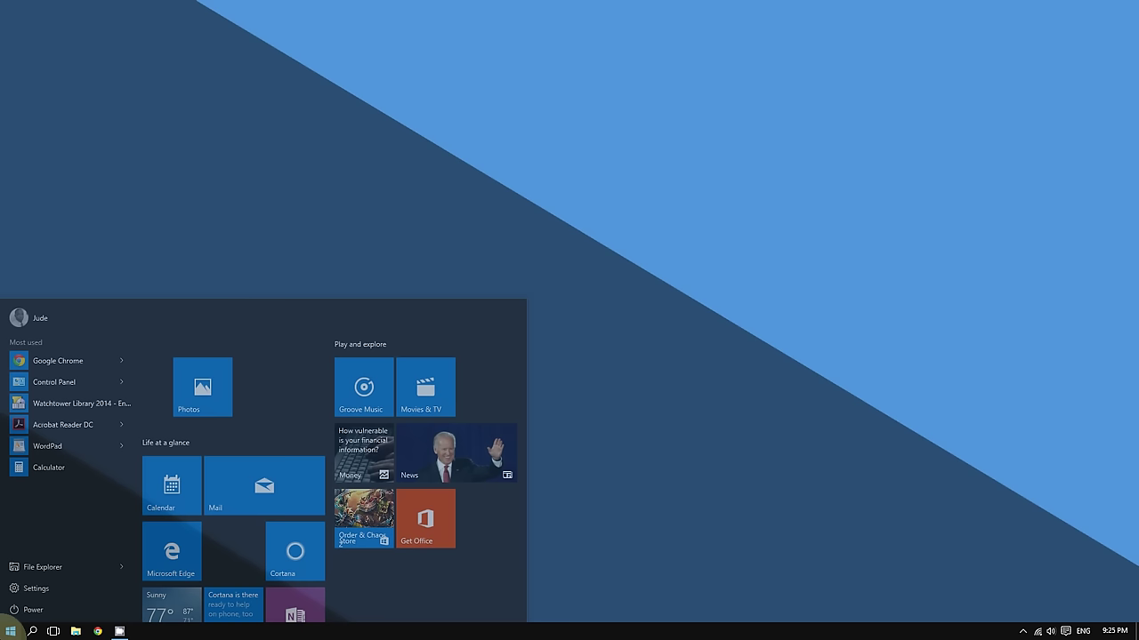
pyautogui.write('res')
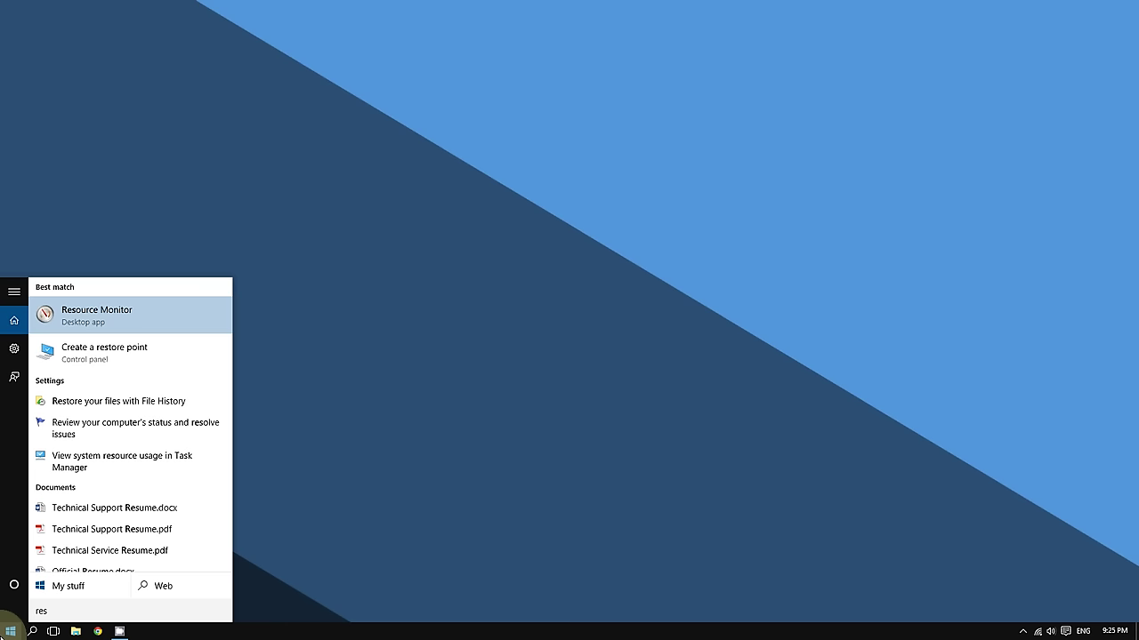
pyautogui.write('tor')
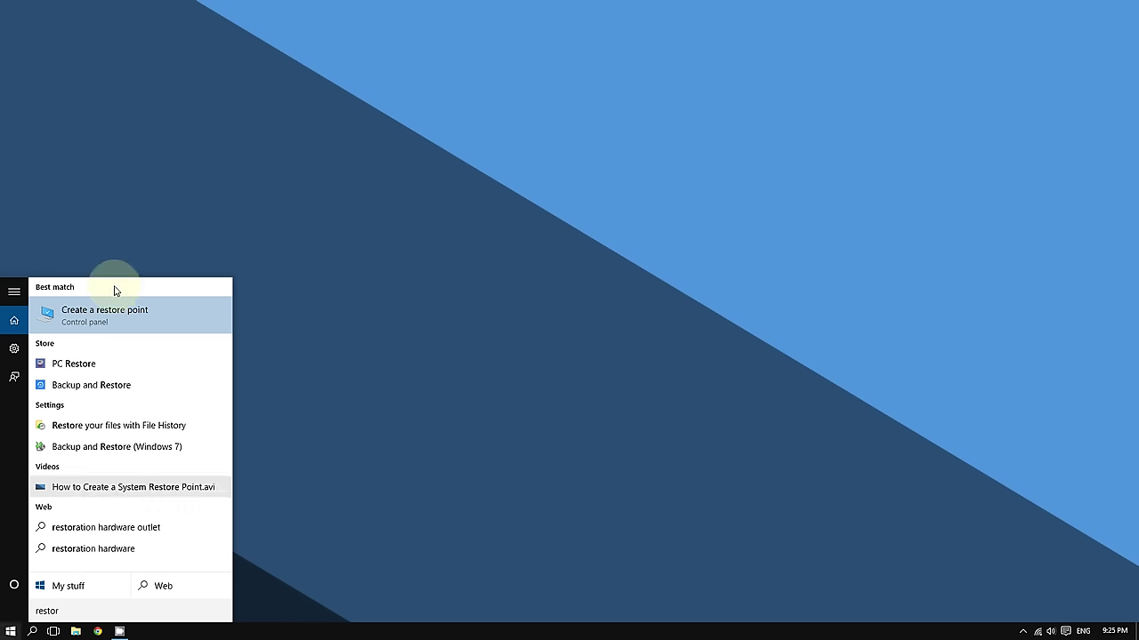
pyautogui.click(109, 326)
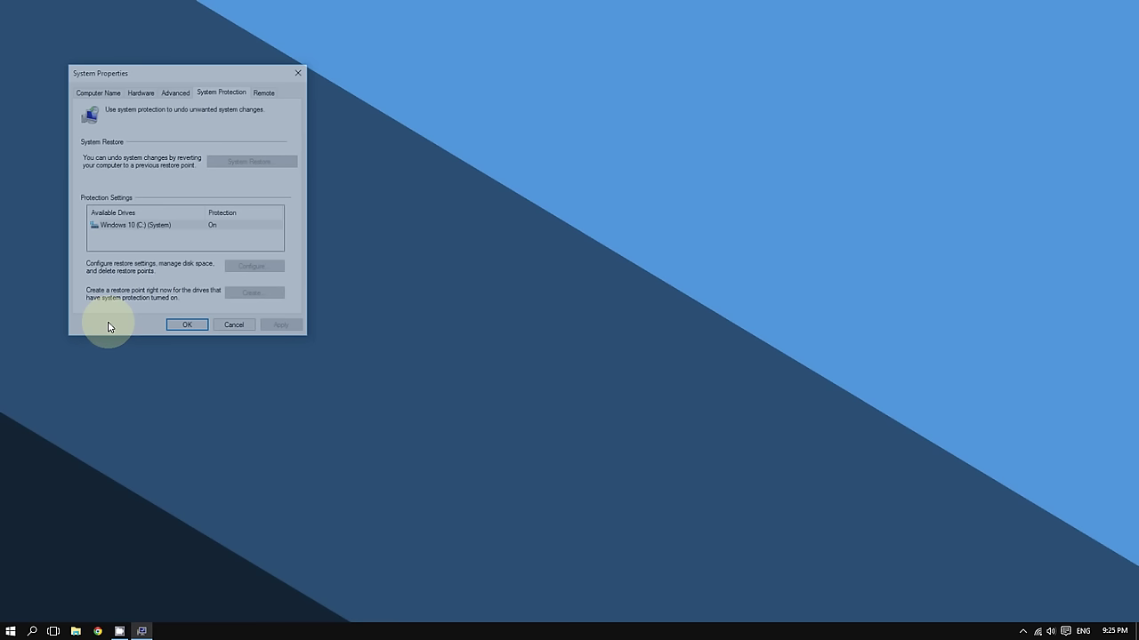
pyautogui.moveTo(173, 73); pyautogui.dragTo(221, 75)
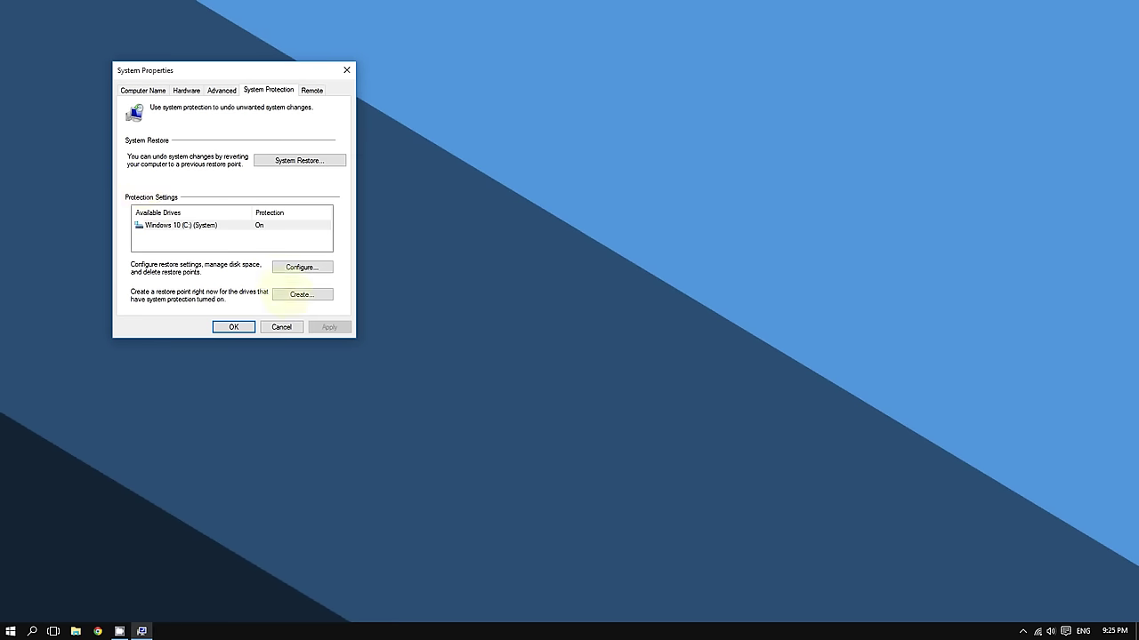
# Step: Begin a new manual restore point and enter the description 'System Restore Point Two'
pyautogui.click(300, 293)
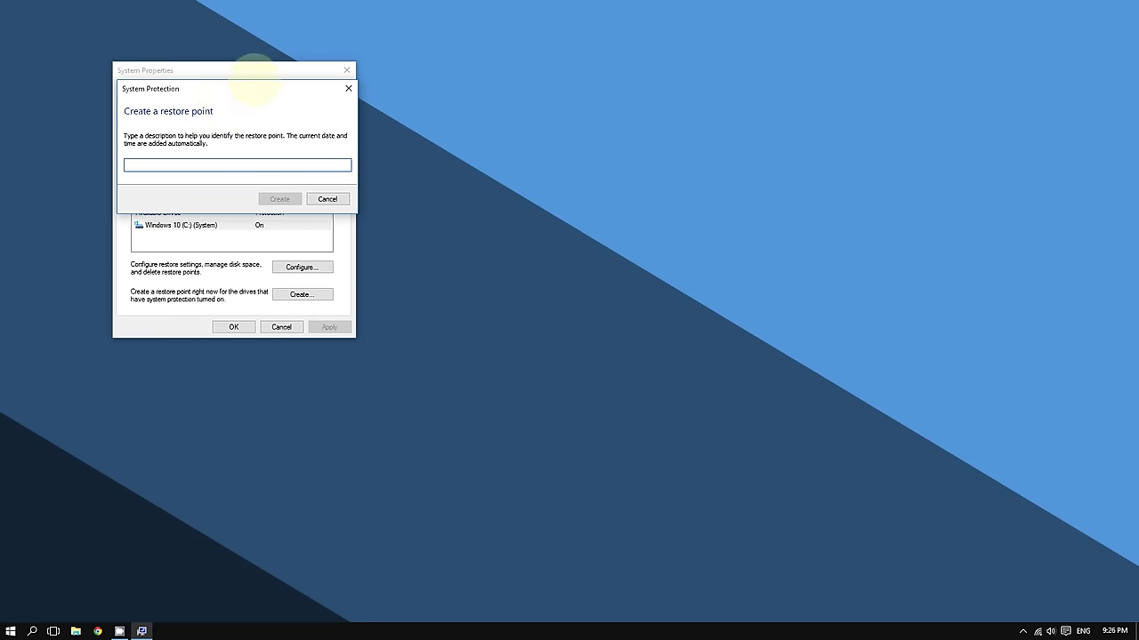
pyautogui.moveTo(189, 88); pyautogui.dragTo(187, 55)
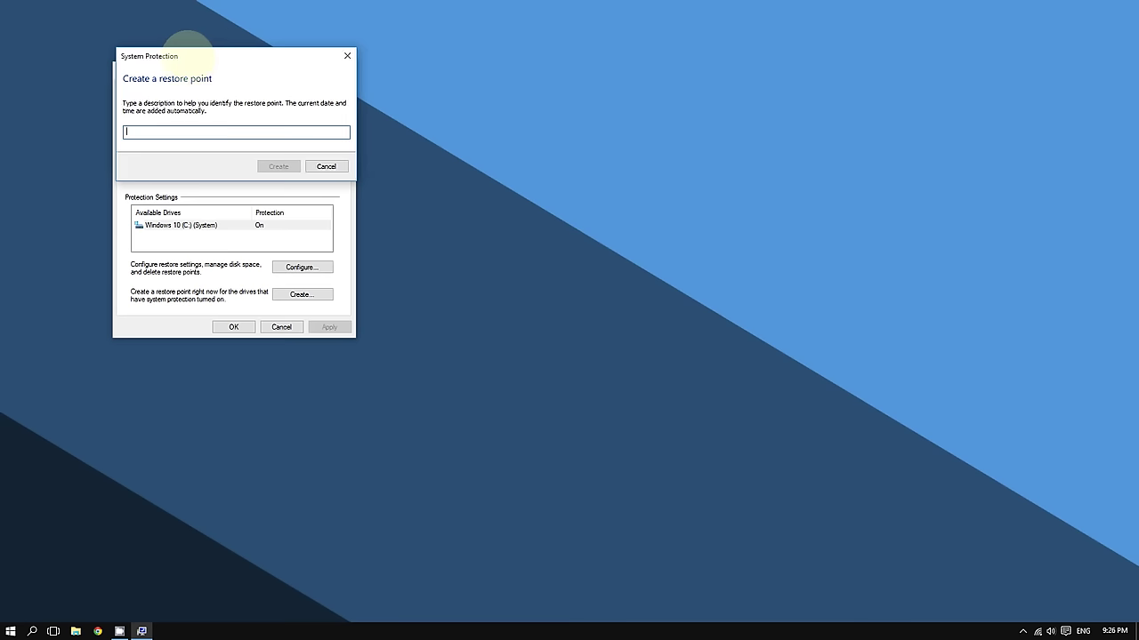
pyautogui.write('System Restore Point Two')
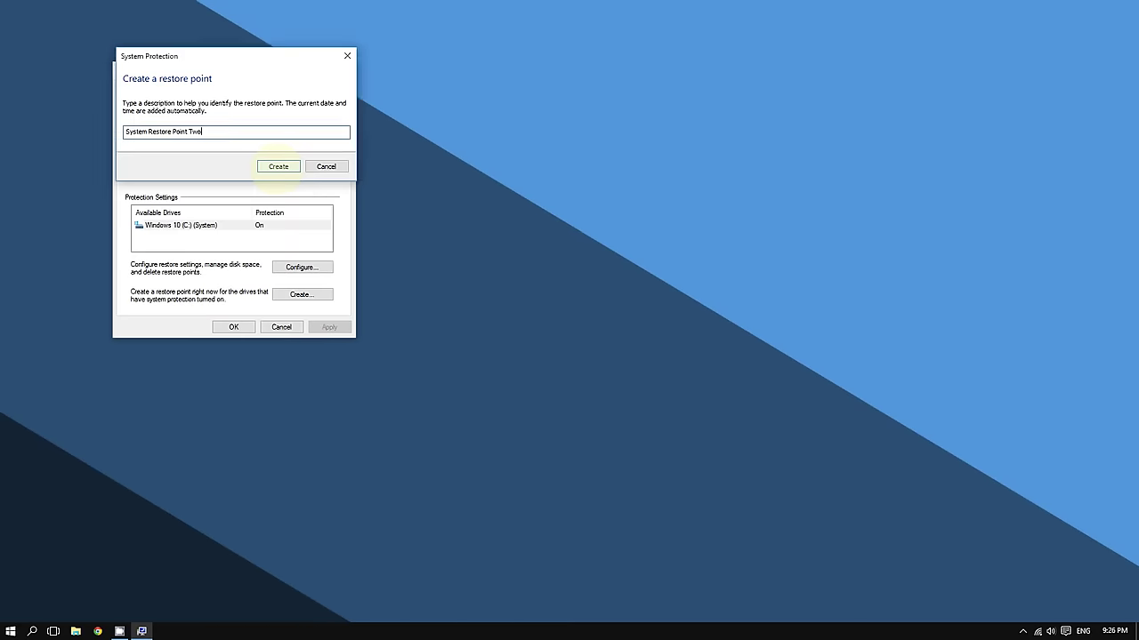
# Step: Create the 'System Restore Point Two' restore point and close the success message
pyautogui.click(283, 161)
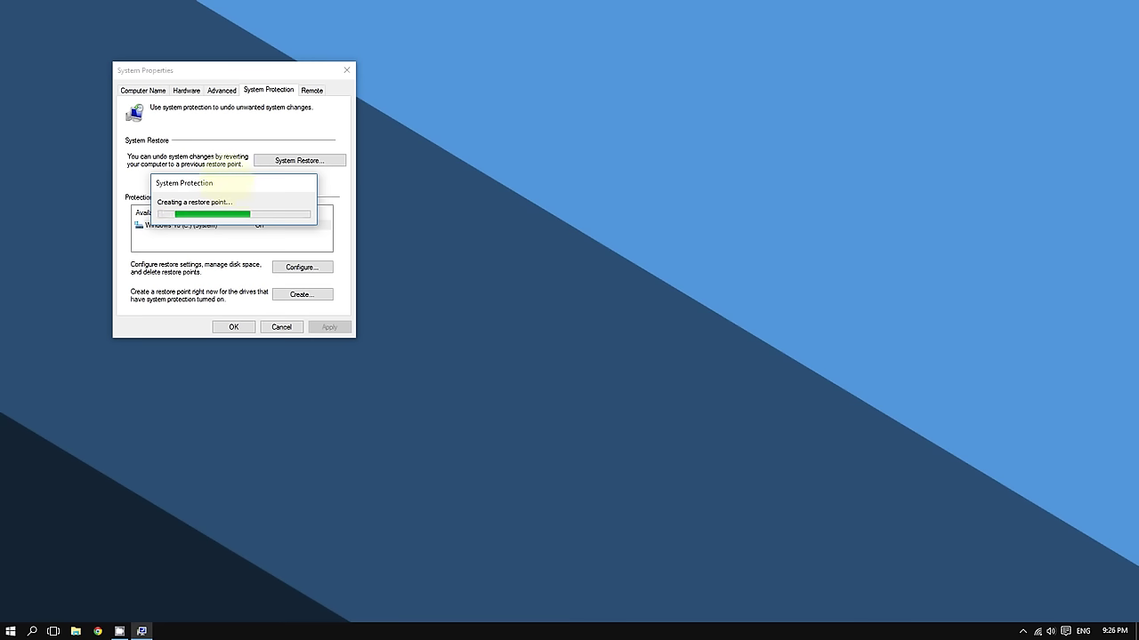
pyautogui.moveTo(236, 184); pyautogui.dragTo(221, 211)
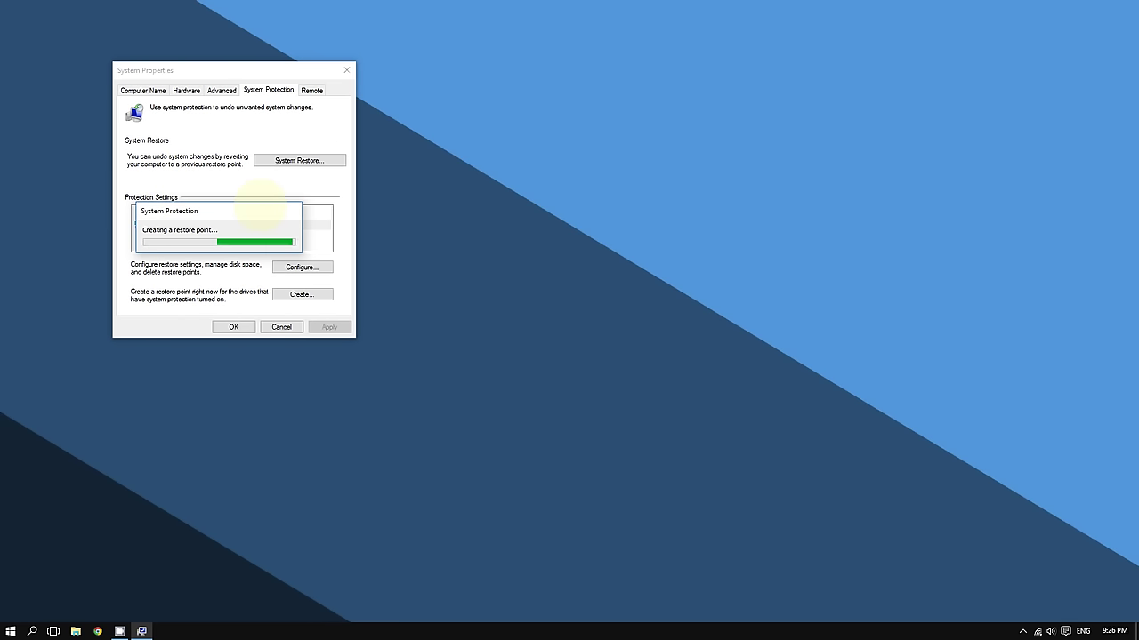
pyautogui.moveTo(253, 209); pyautogui.dragTo(212, 143)
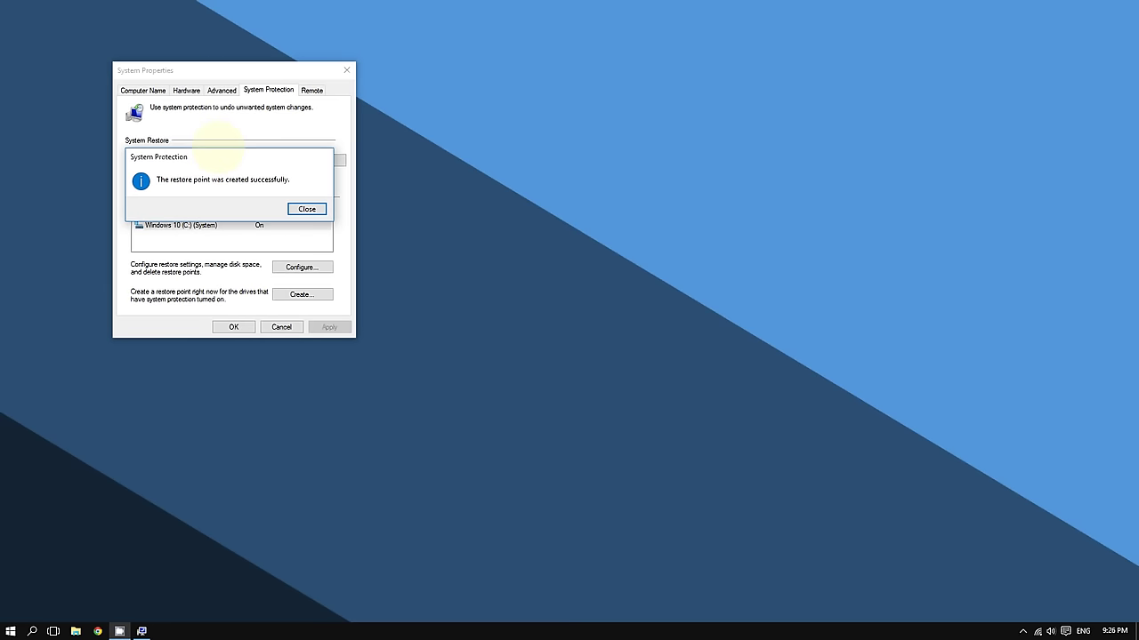
pyautogui.moveTo(216, 150); pyautogui.dragTo(210, 101)
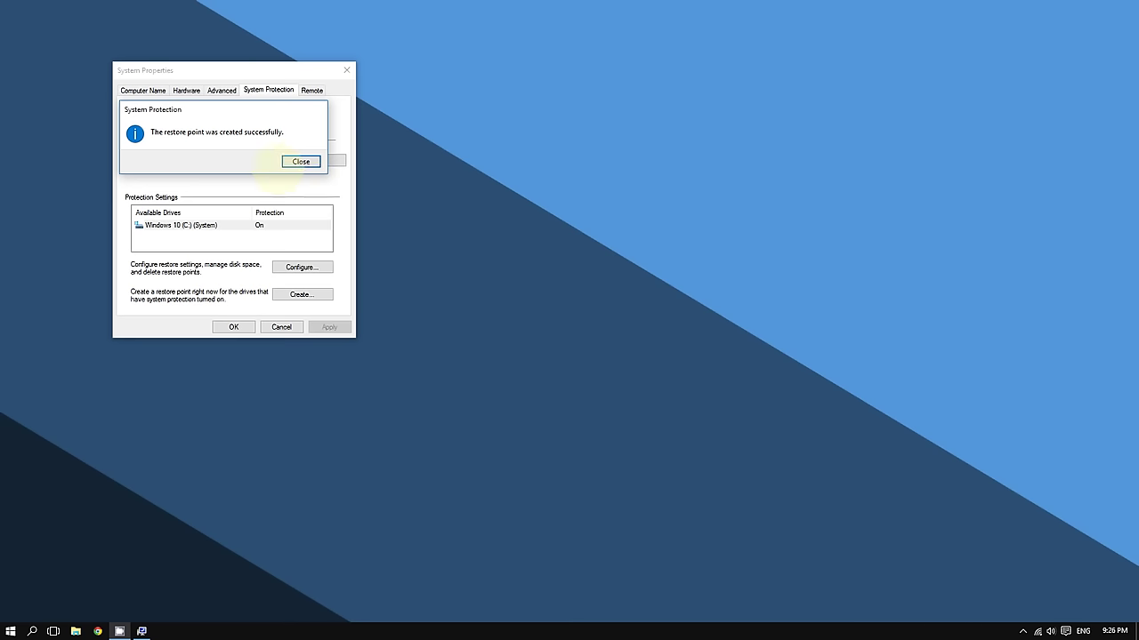
pyautogui.click(299, 163)
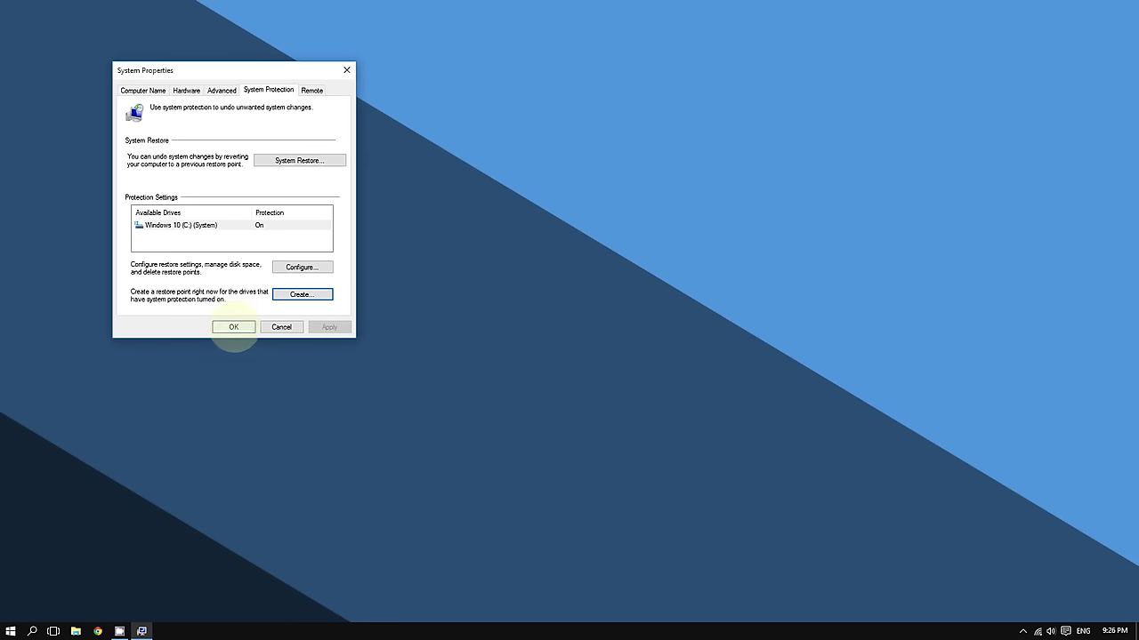
# Step: Close System Properties with OK and bring up the Start button's power-user menu
pyautogui.click(234, 327)
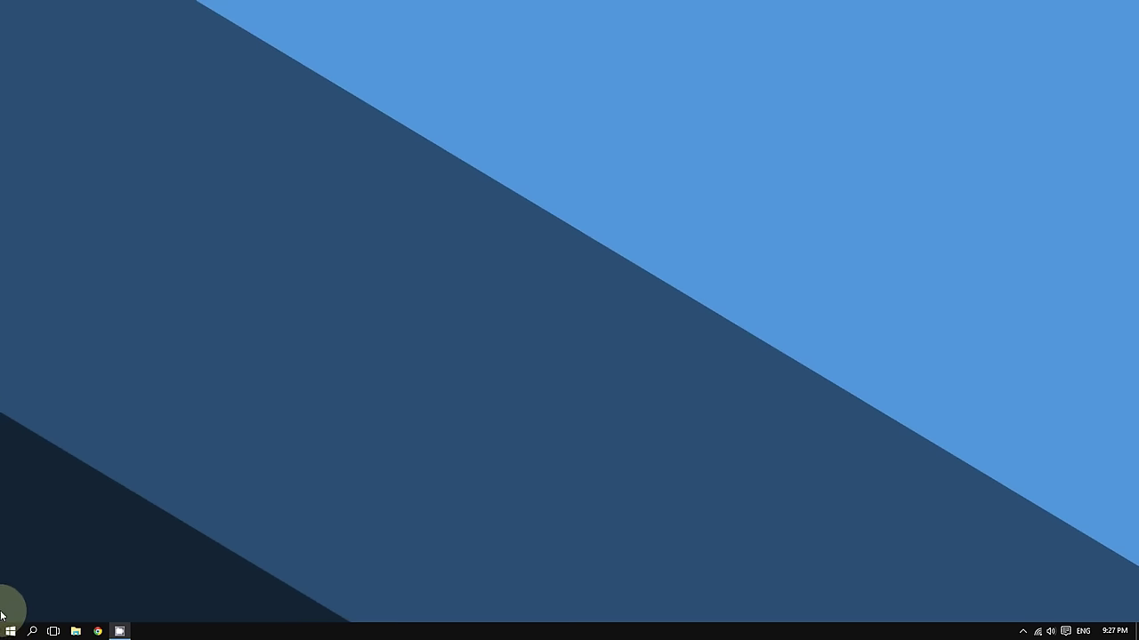
pyautogui.rightClick(8, 629)
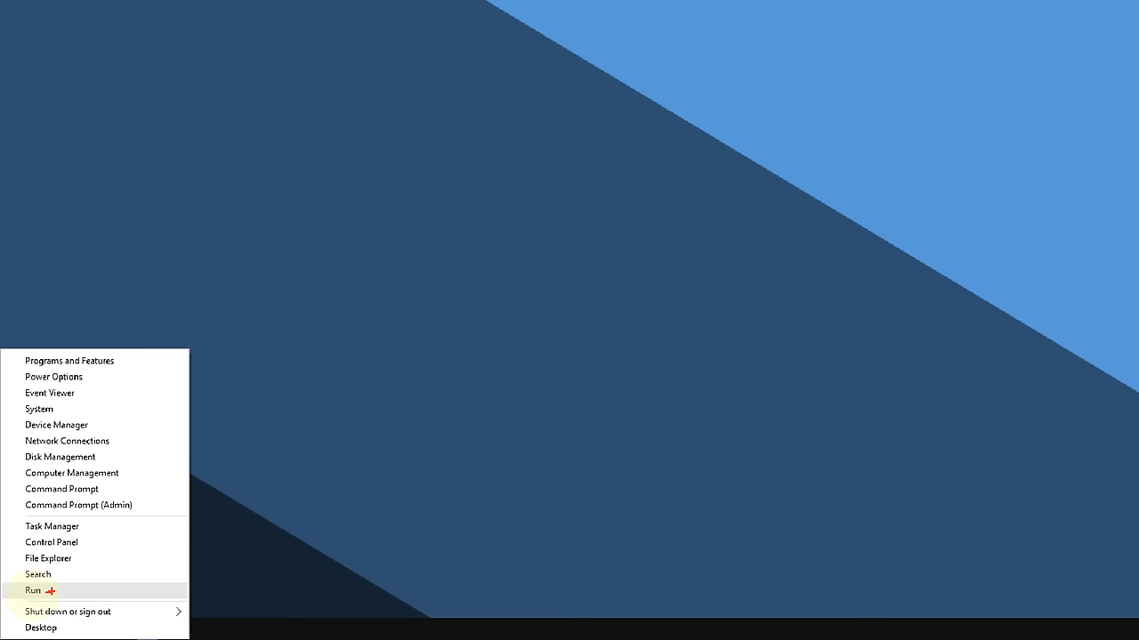
pyautogui.click(123, 577)
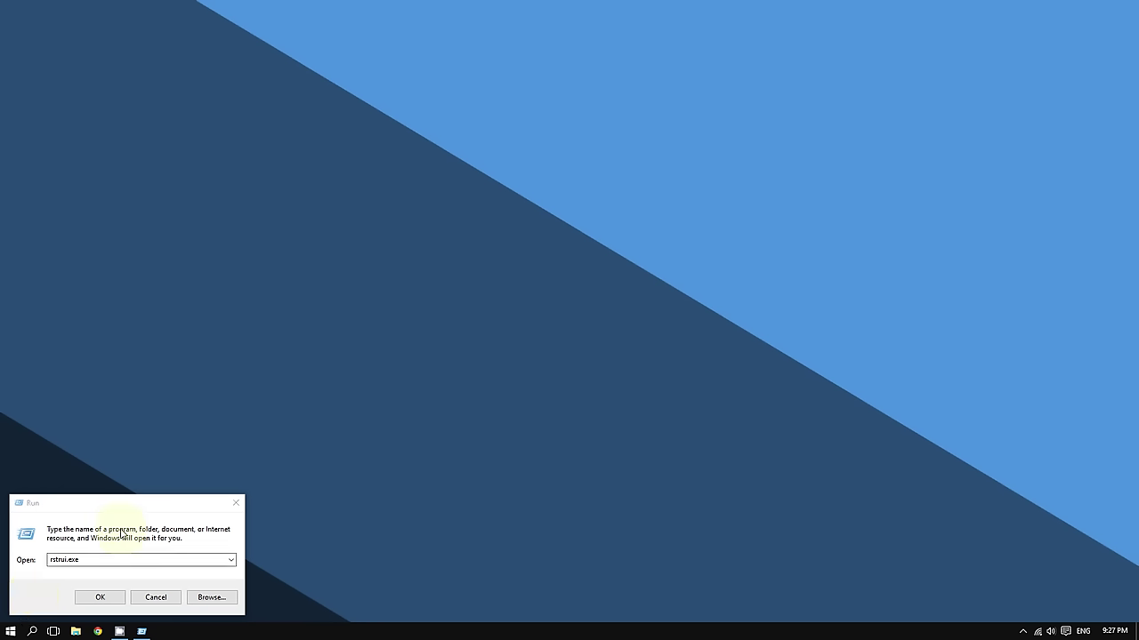
pyautogui.moveTo(199, 386); pyautogui.dragTo(234, 310)
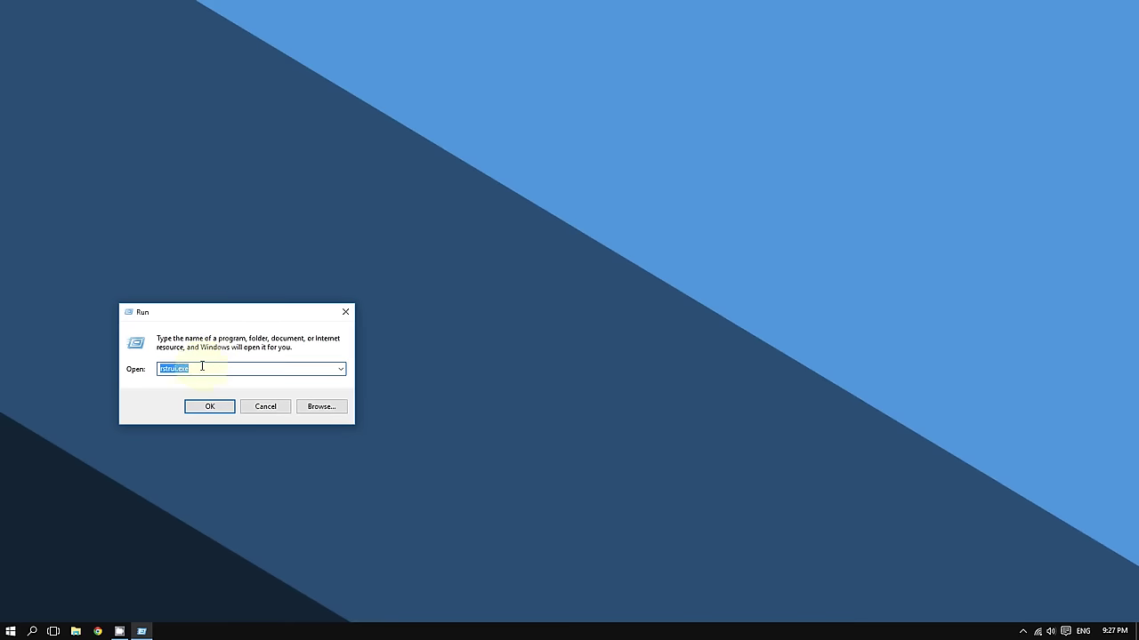
pyautogui.click(201, 366)
pyautogui.moveTo(173, 310); pyautogui.dragTo(168, 276)
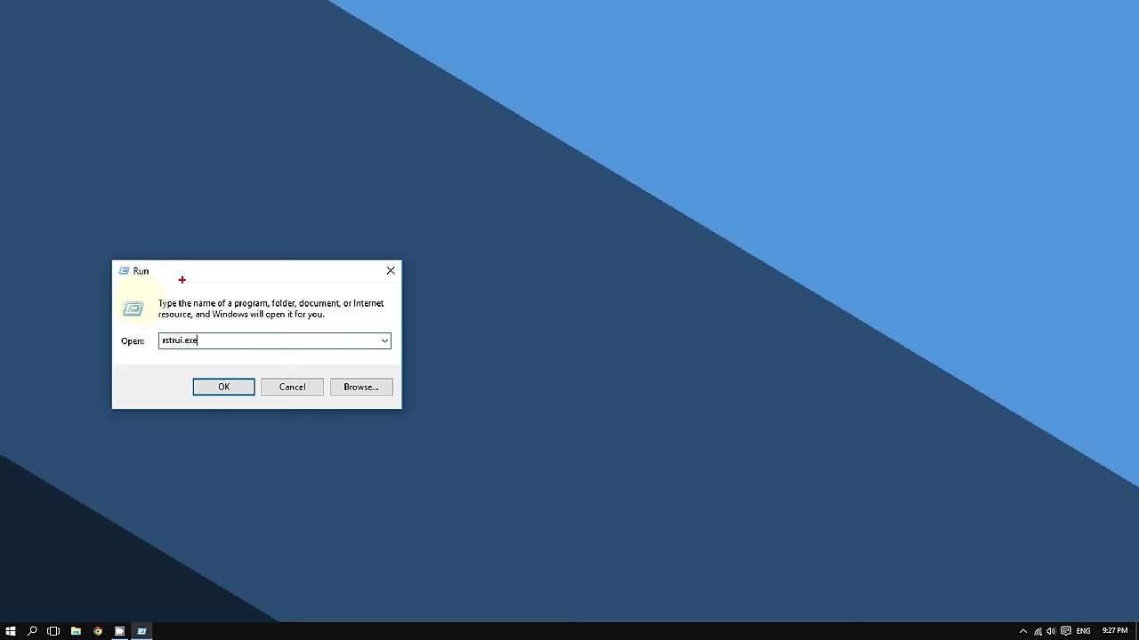
pyautogui.moveTo(157, 283); pyautogui.dragTo(146, 223)
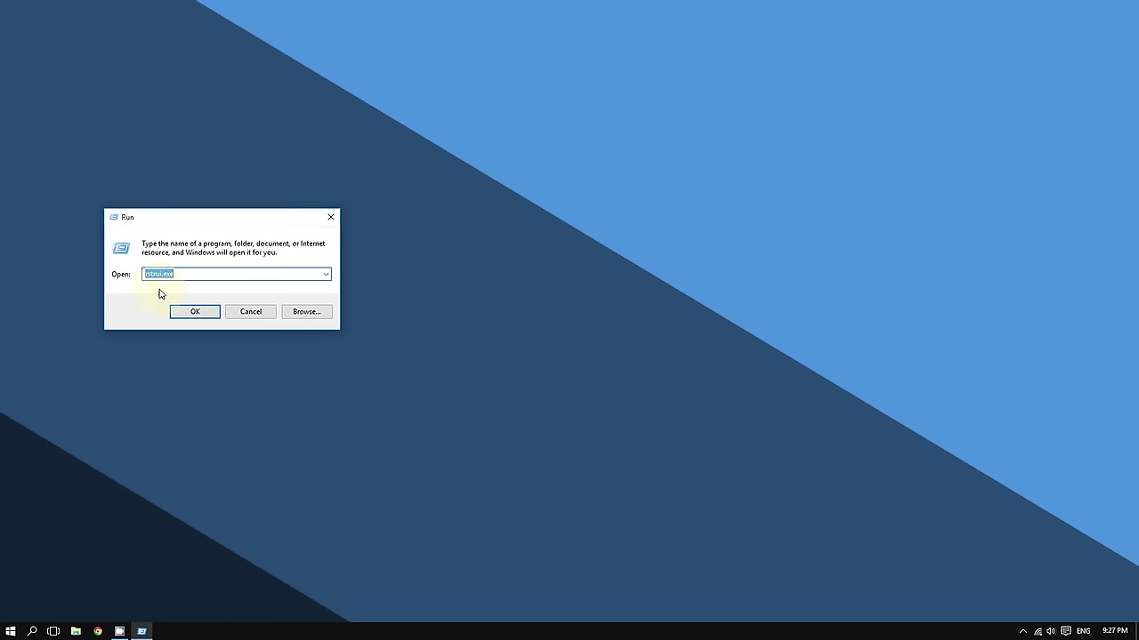
# Step: Run rstrui.exe and advance the System Restore wizard to its list of restore points
pyautogui.click(354, 391)
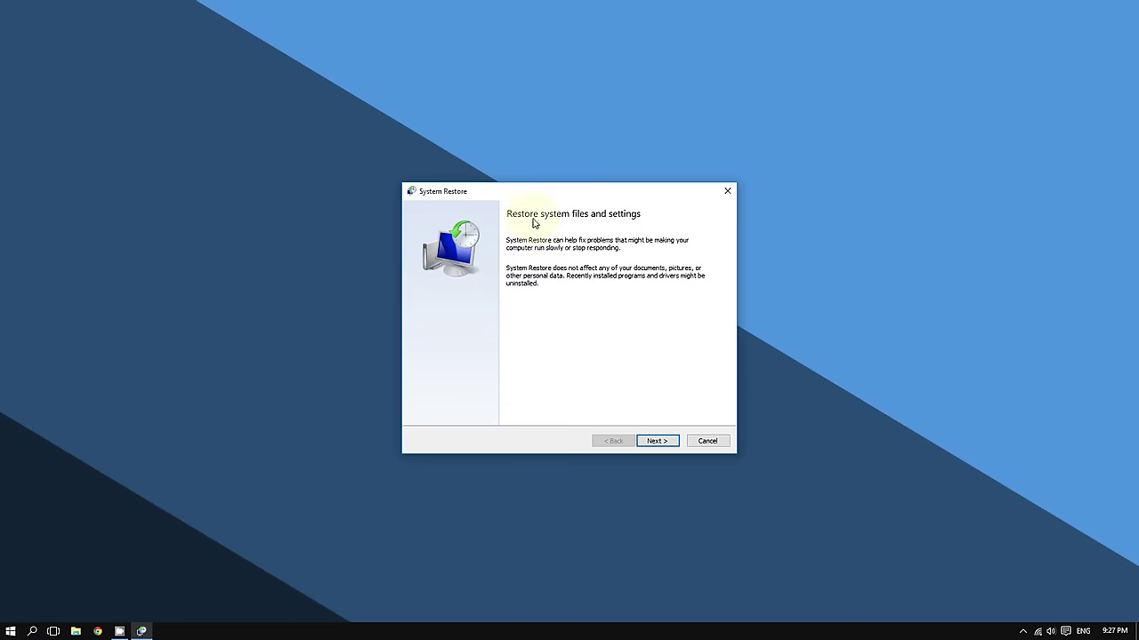
pyautogui.moveTo(530, 196); pyautogui.dragTo(166, 131)
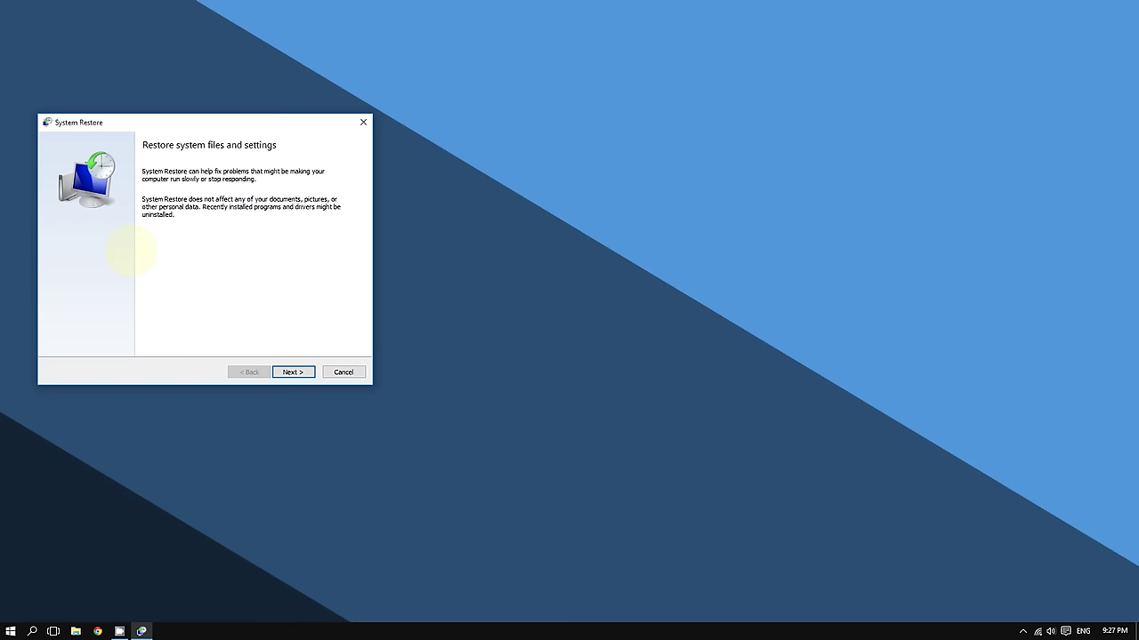
pyautogui.click(294, 372)
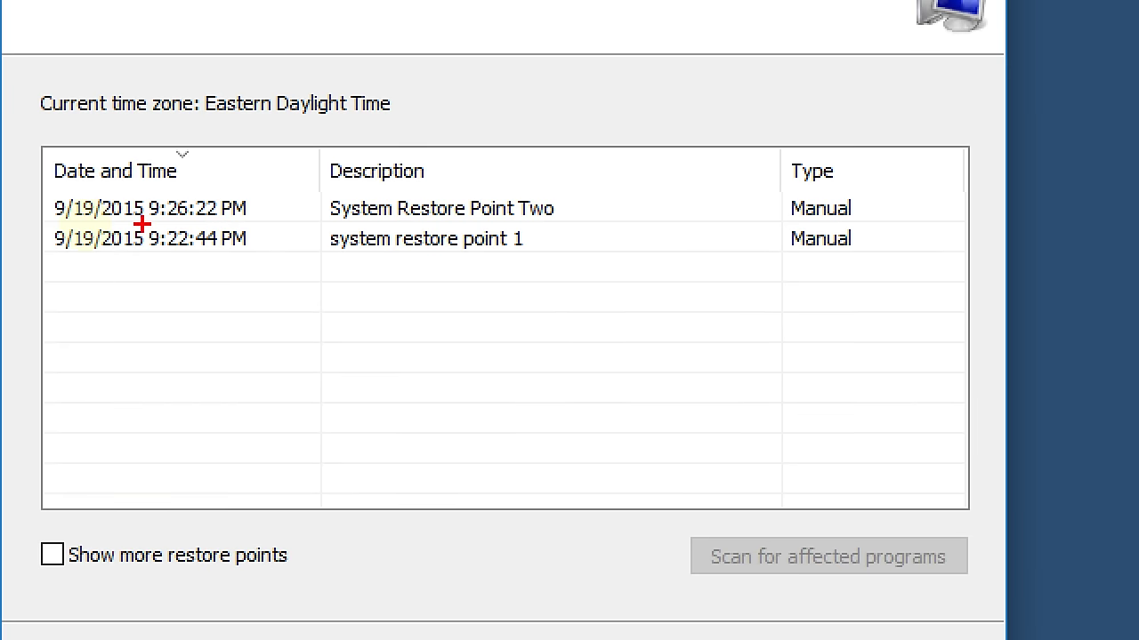
pyautogui.moveTo(149, 219); pyautogui.dragTo(256, 220)
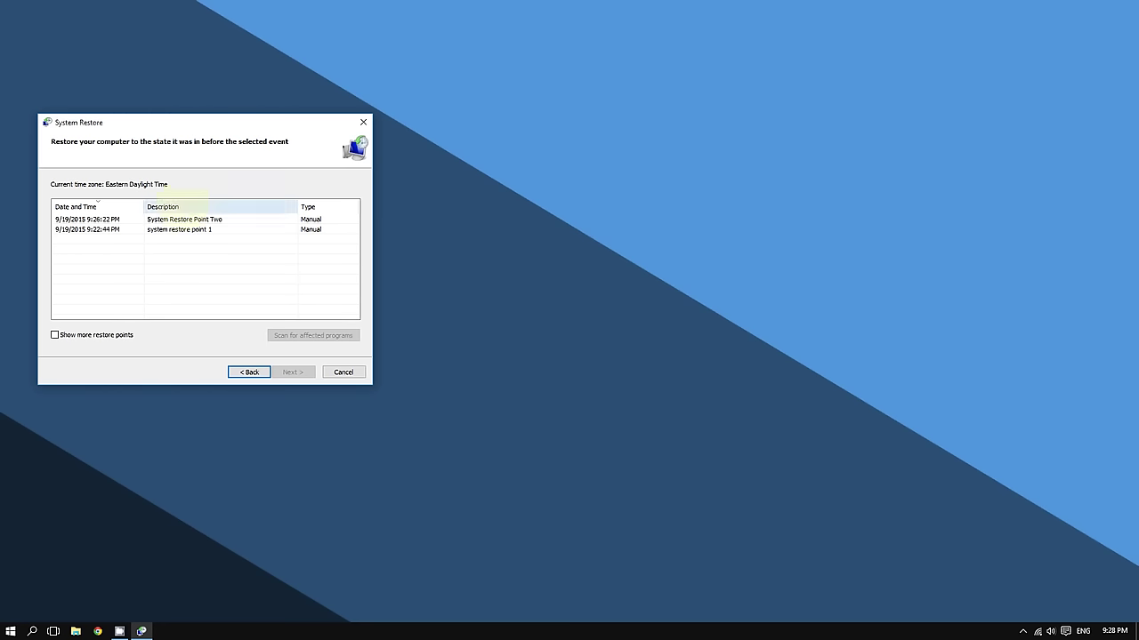
pyautogui.moveTo(153, 120); pyautogui.dragTo(192, 121)
# Step: Select 'System Restore Point Two' and continue to its Confirm your restore point page
pyautogui.click(213, 222)
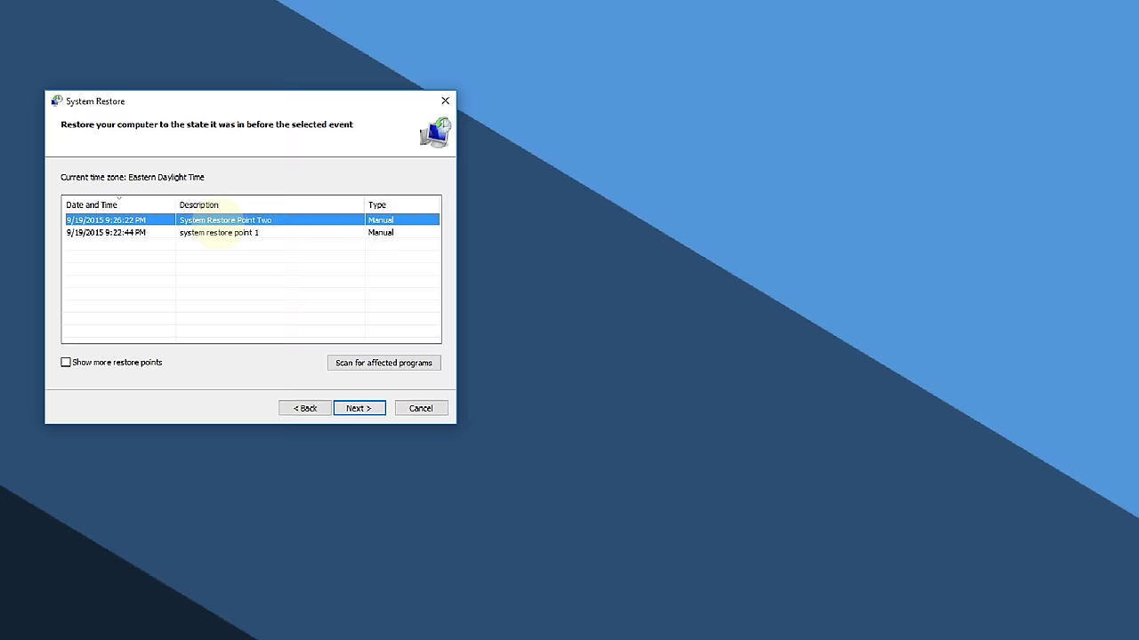
pyautogui.click(358, 408)
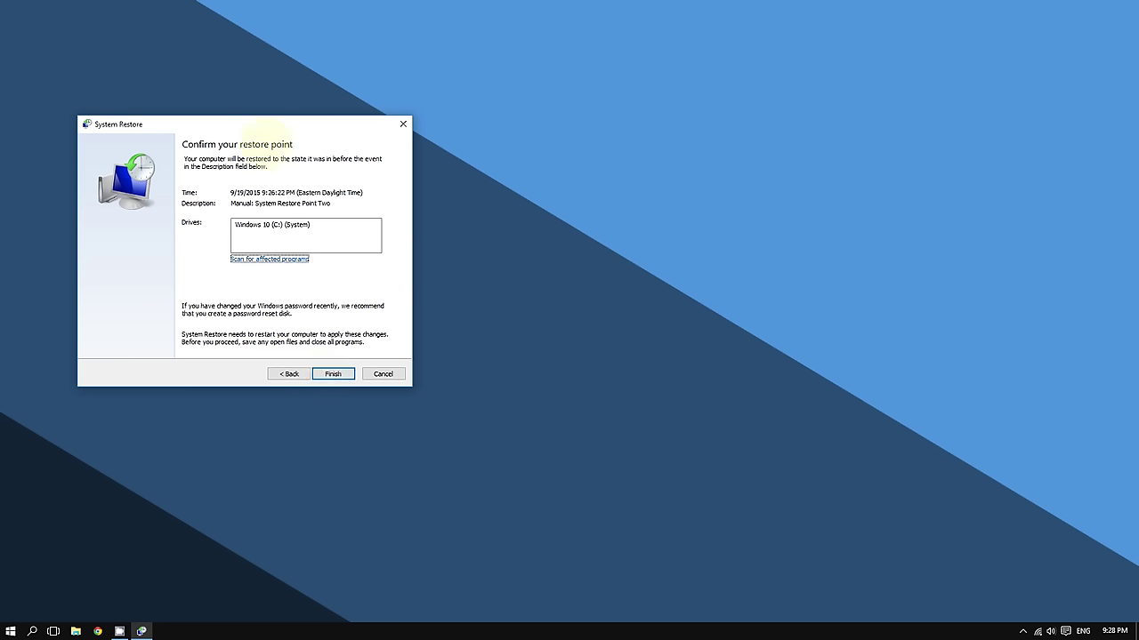
pyautogui.moveTo(297, 124); pyautogui.dragTo(344, 88)
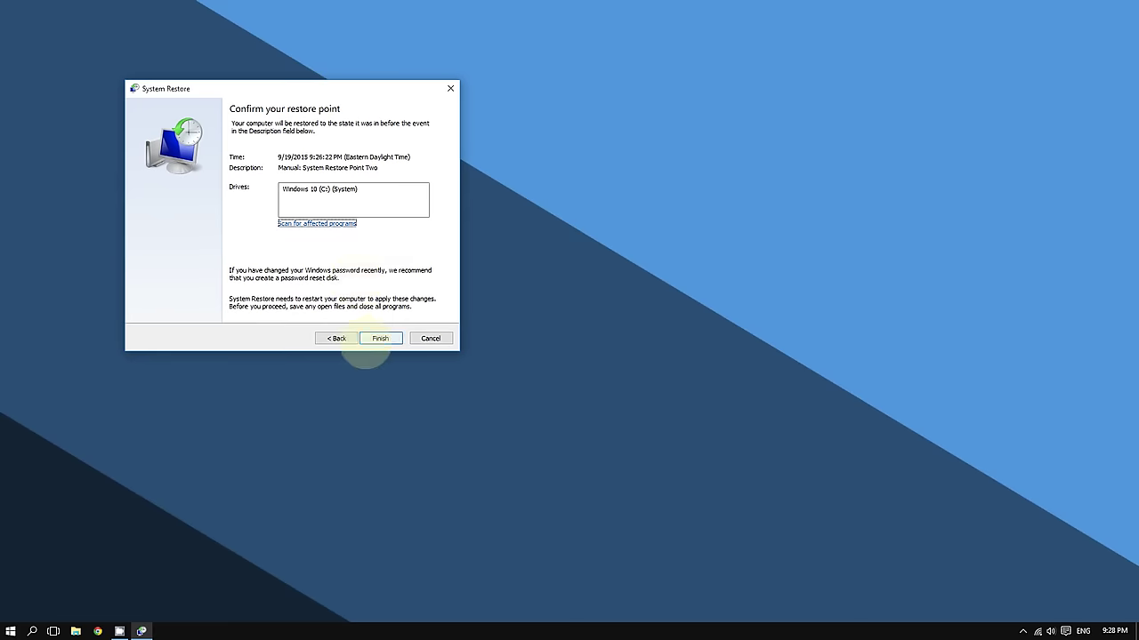